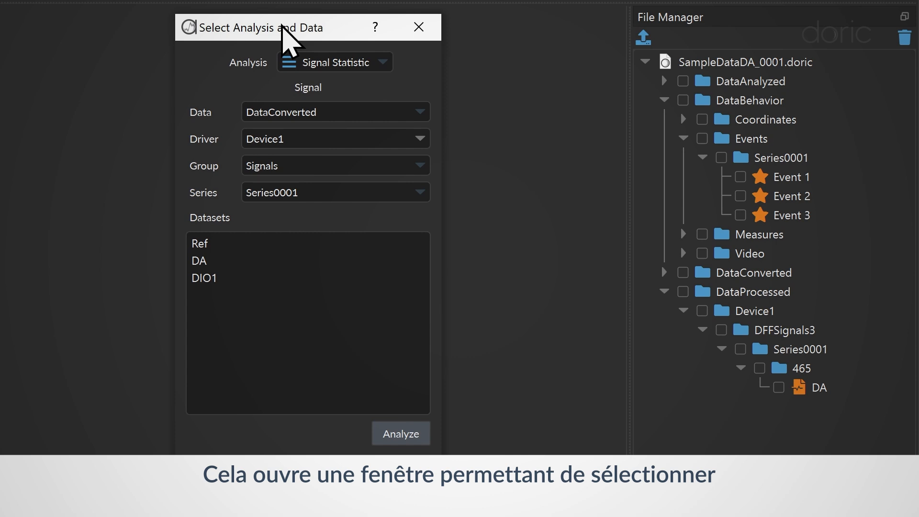
- Choose the Perievents analysis for the DataProcessed signals in group DFFSignals3, Series0001, and start the analysis
click(295, 64)
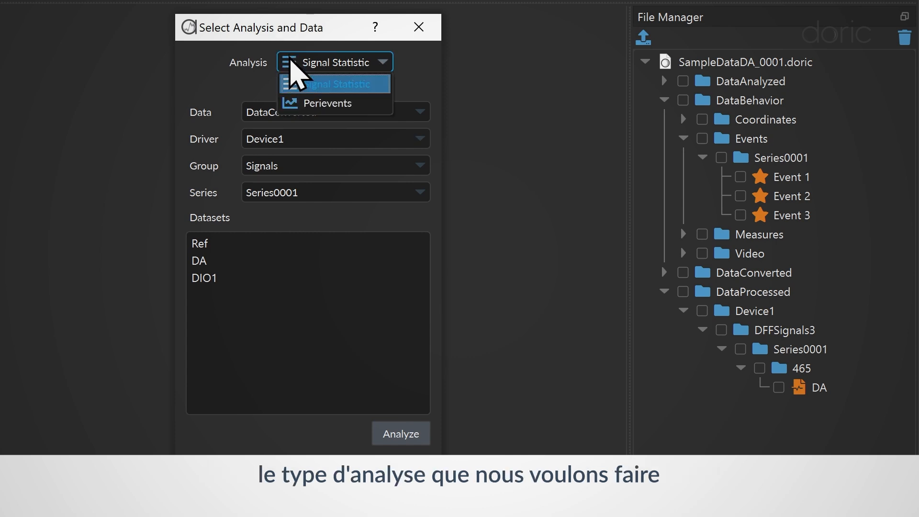
click(301, 104)
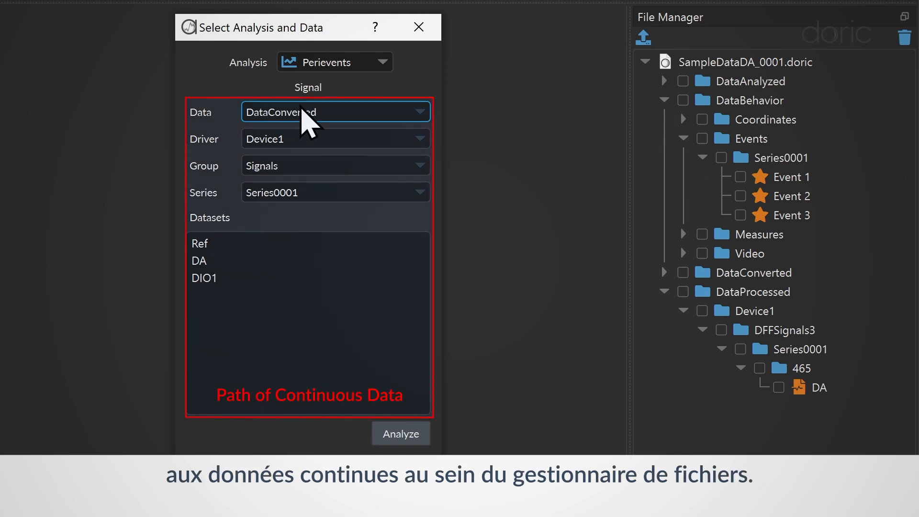
click(303, 115)
click(295, 165)
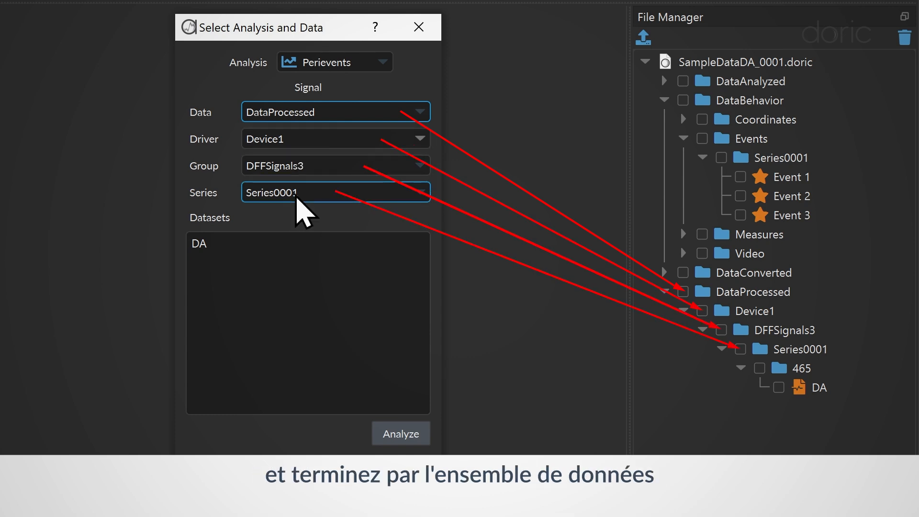
click(398, 434)
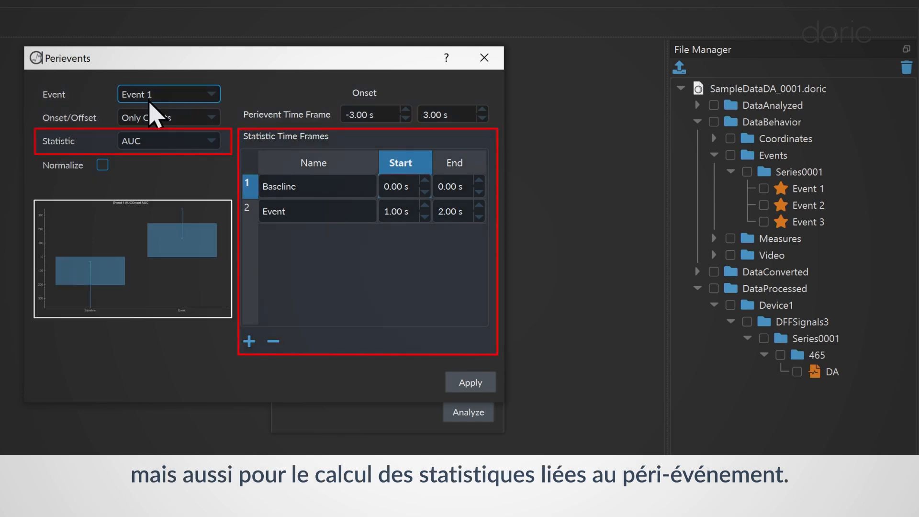
- Select Event 3 for the perievent analysis and set Onset/Offset to Only Offsets
click(152, 98)
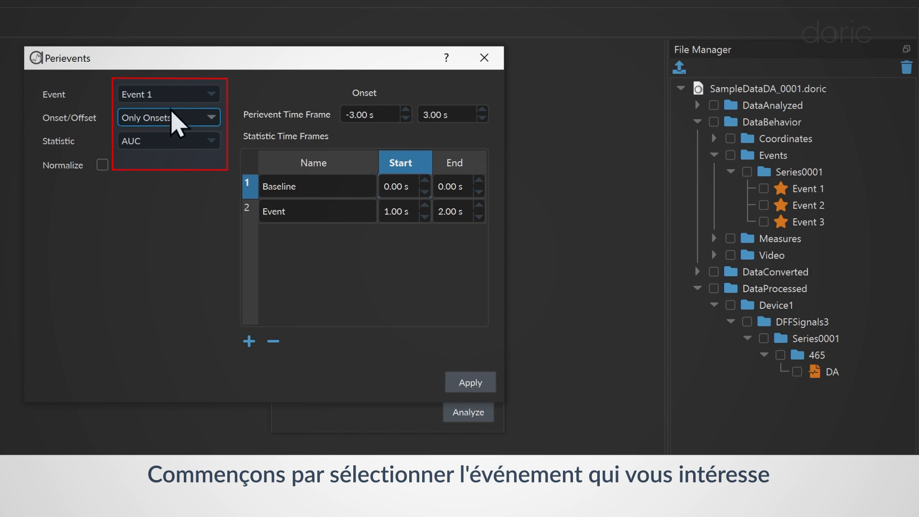
click(171, 138)
click(177, 118)
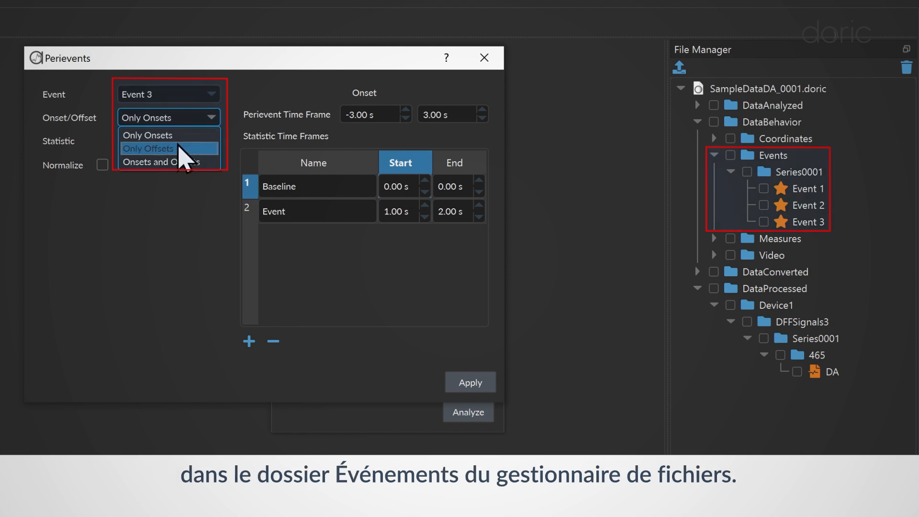
click(180, 148)
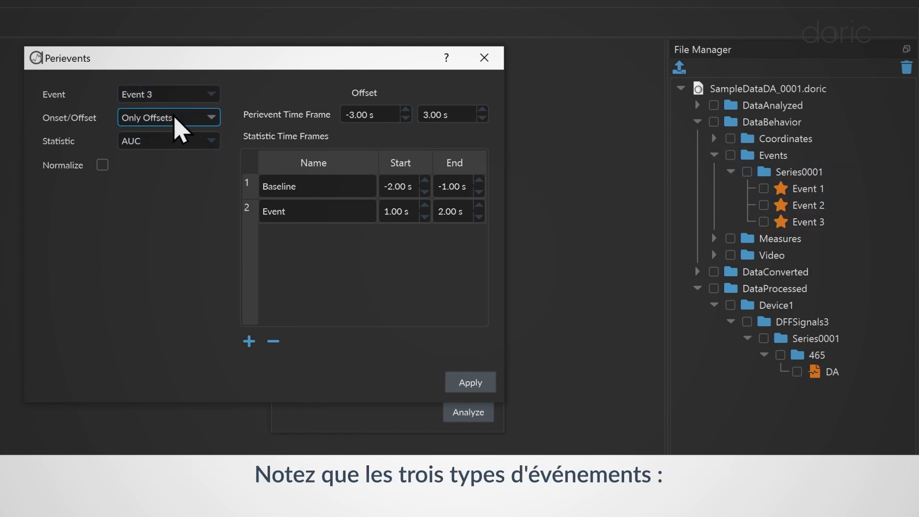
- Go through the Onset/Offset choices and set the parameter to Only Onsets
click(180, 126)
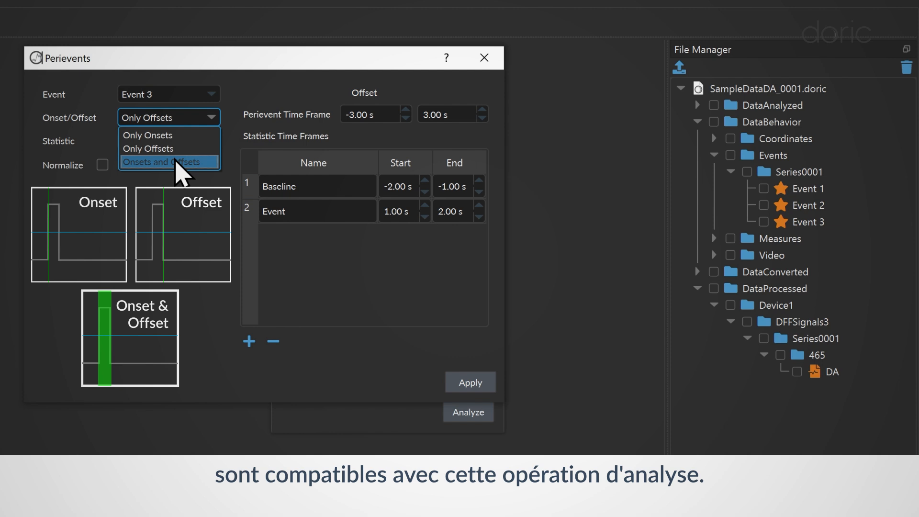
click(174, 117)
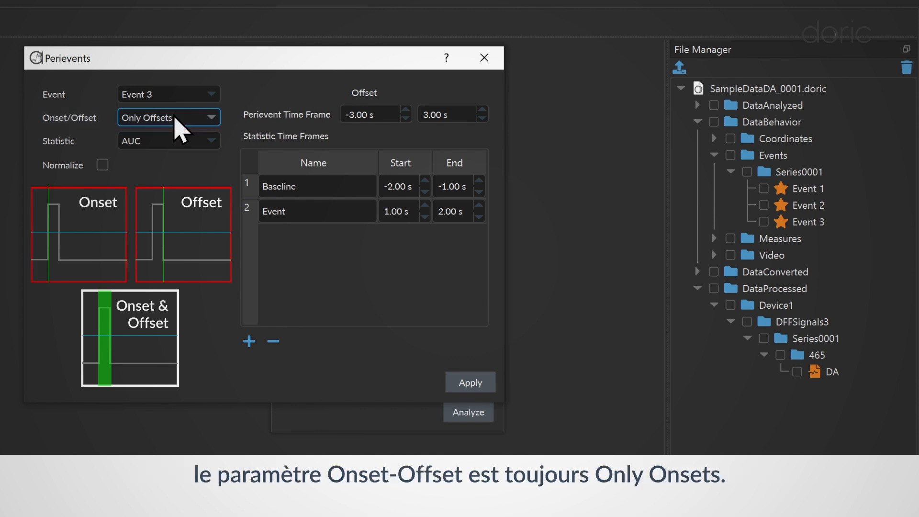
click(174, 120)
click(163, 132)
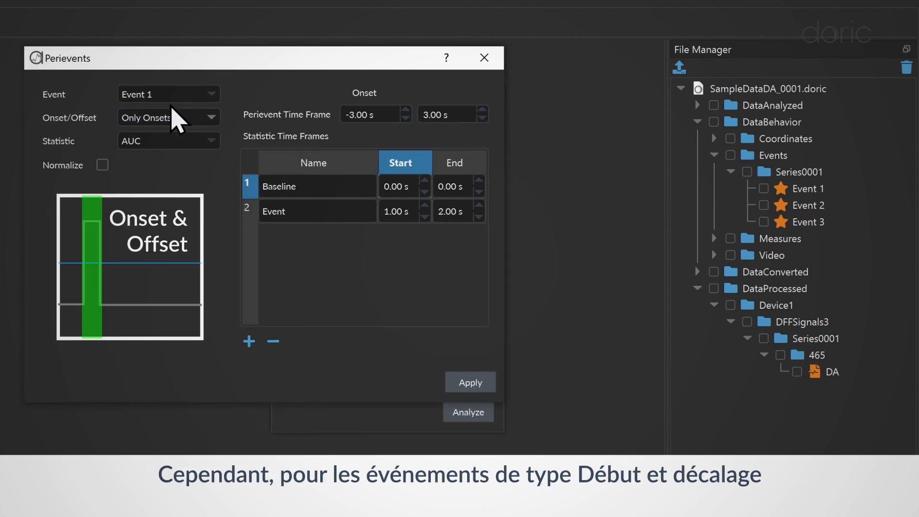
- Select Event 3 and set its Onset/Offset option to Onsets and Offsets
click(173, 98)
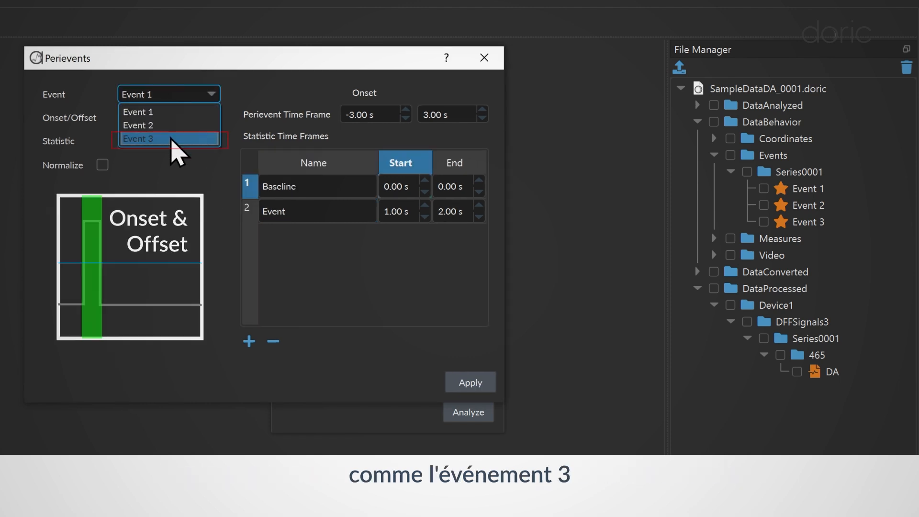
click(170, 139)
click(177, 118)
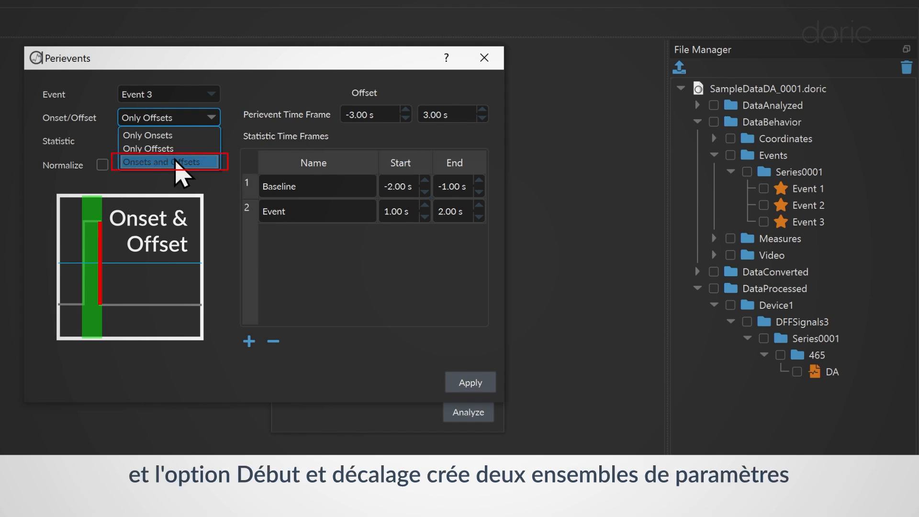
click(177, 161)
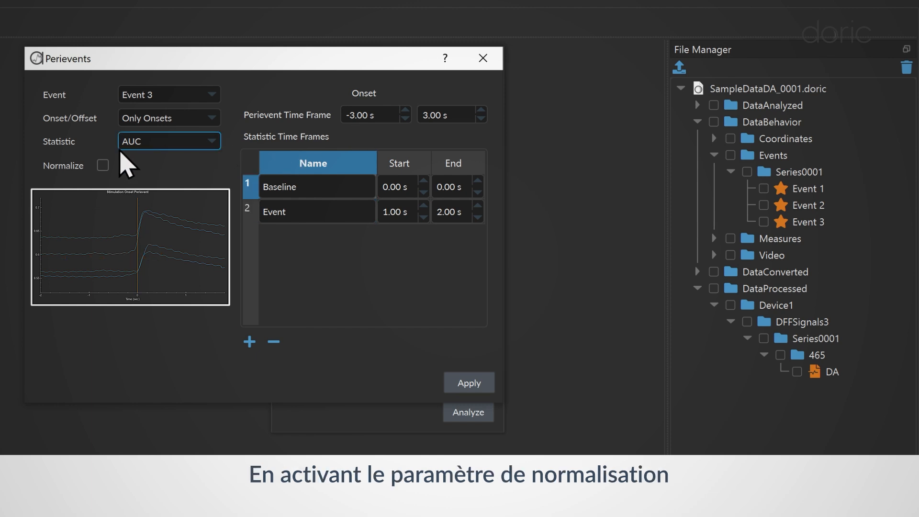
- Enable normalization of the perievents with its window starting at -2.00 s
click(103, 165)
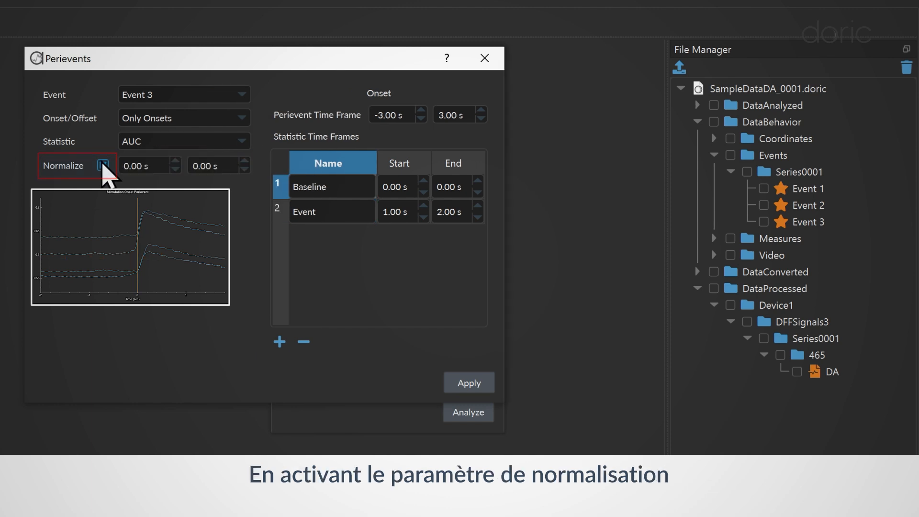
click(130, 165)
key(BackSpace)
text(-2)
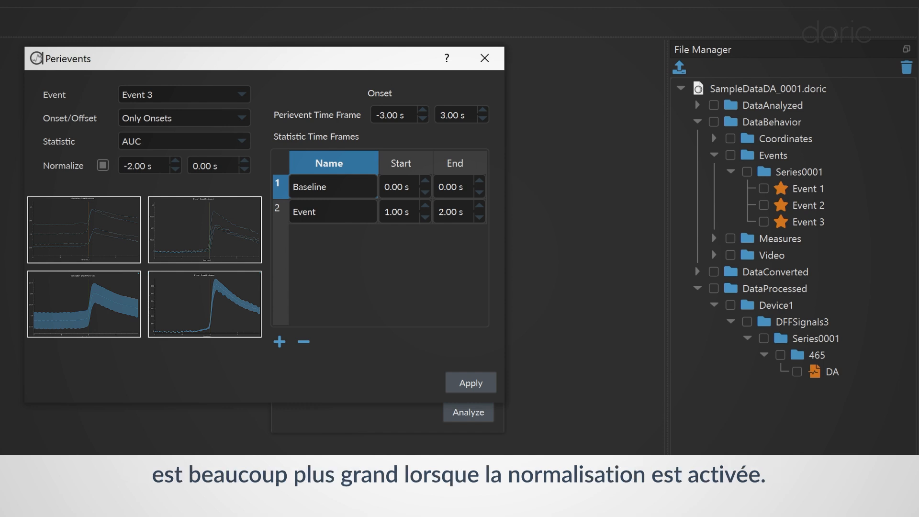
- Keep AUC as the statistic and set the Baseline time frame's start to -1.00 s
click(173, 143)
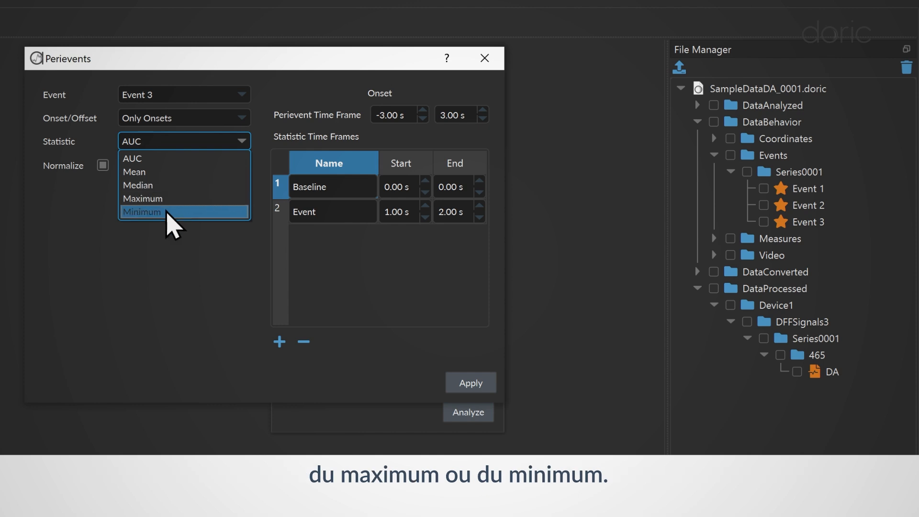
click(251, 181)
click(370, 193)
click(390, 188)
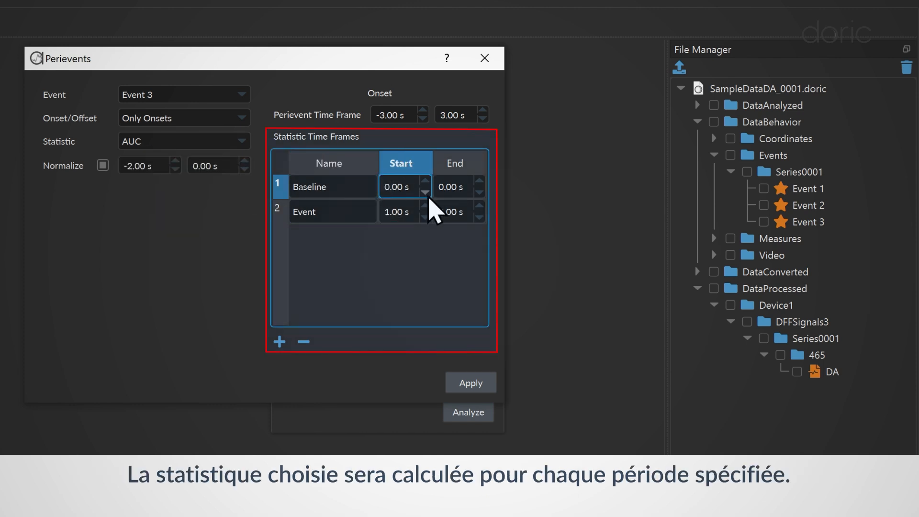
key(BackSpace)
text(-1)
click(389, 211)
click(434, 217)
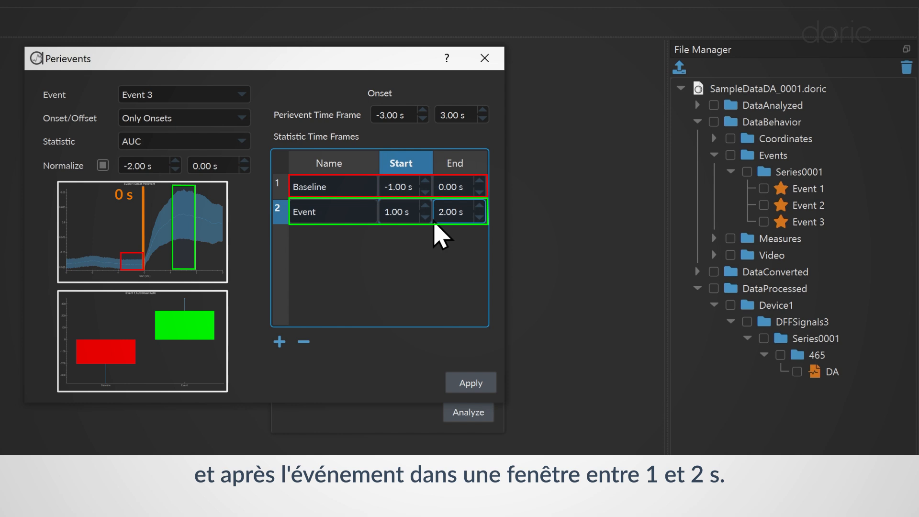
- Add a statistic time frame named Added event from 2.00 to 3.00 s, remove the Event time frame, and apply the settings
click(279, 341)
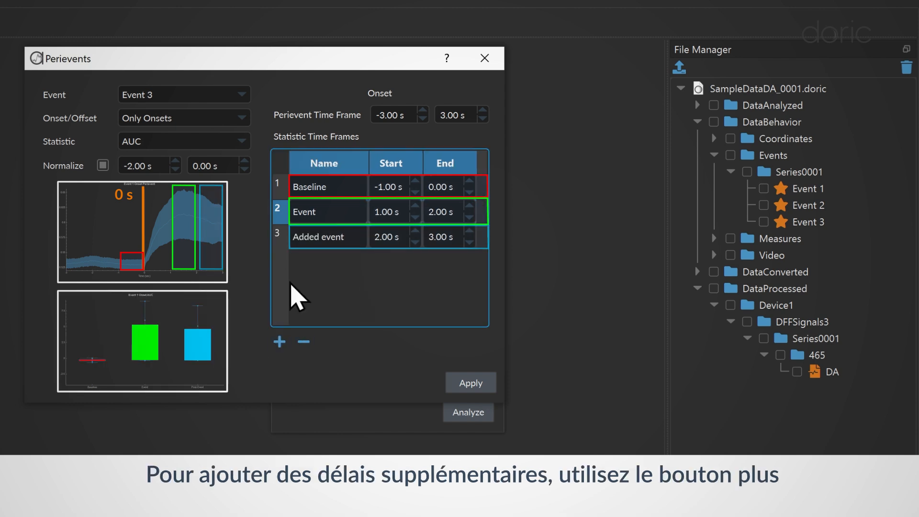
click(304, 342)
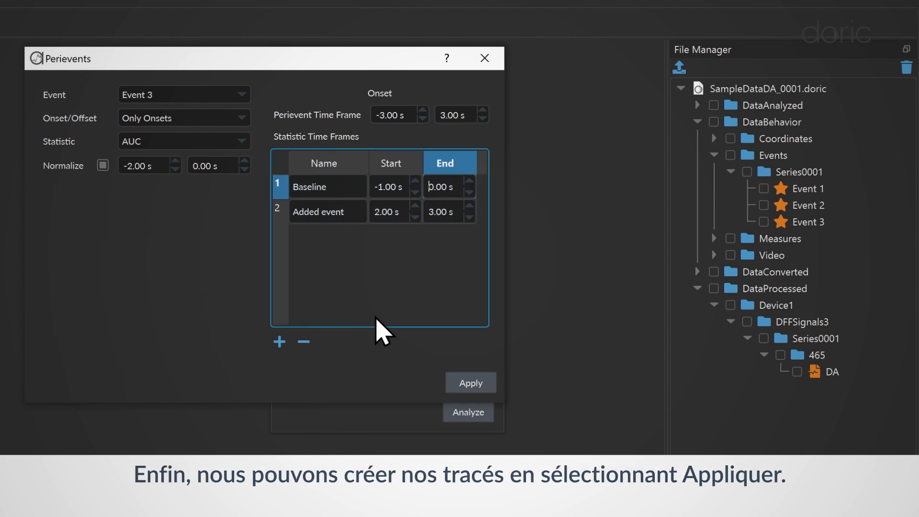
click(492, 386)
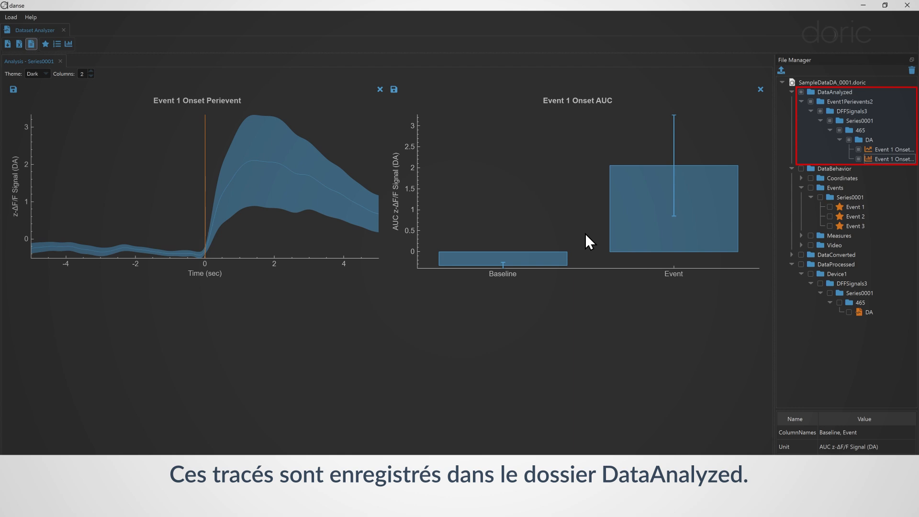
- Change the event marker in the Event 1 Onset Perievent plot to a rectangle with a duration of about 0.1 s
right_click(119, 116)
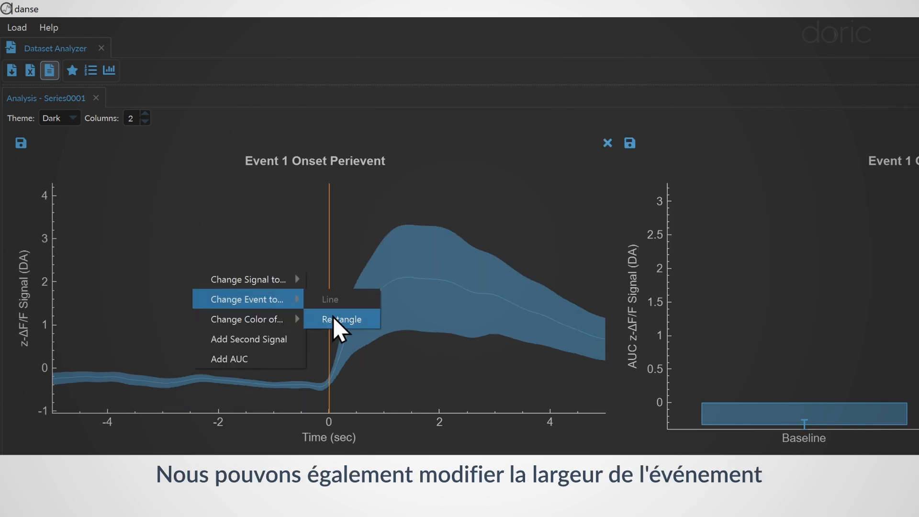
click(333, 314)
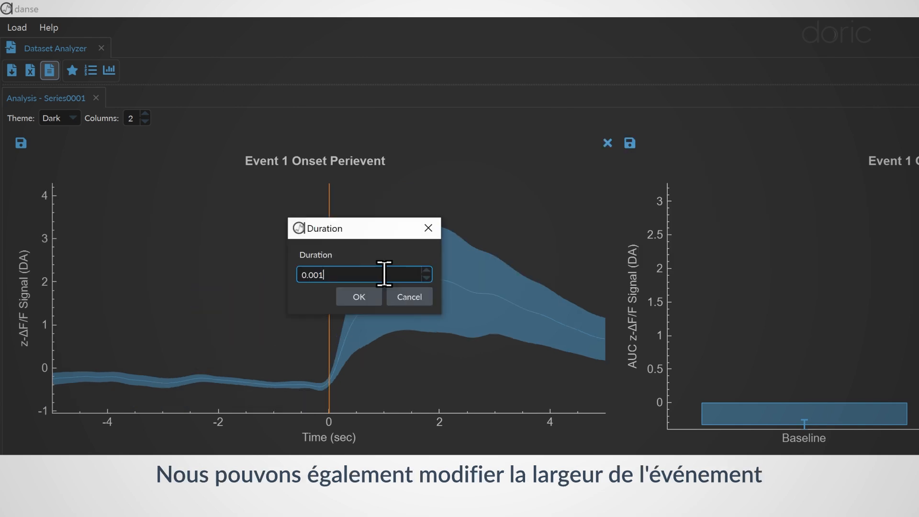
key(BackSpace)
key(BackSpace)
key(BackSpace)
text(.5)
click(359, 297)
- Change the signal color in the Event 1 Onset Perievent plot to green
right_click(242, 251)
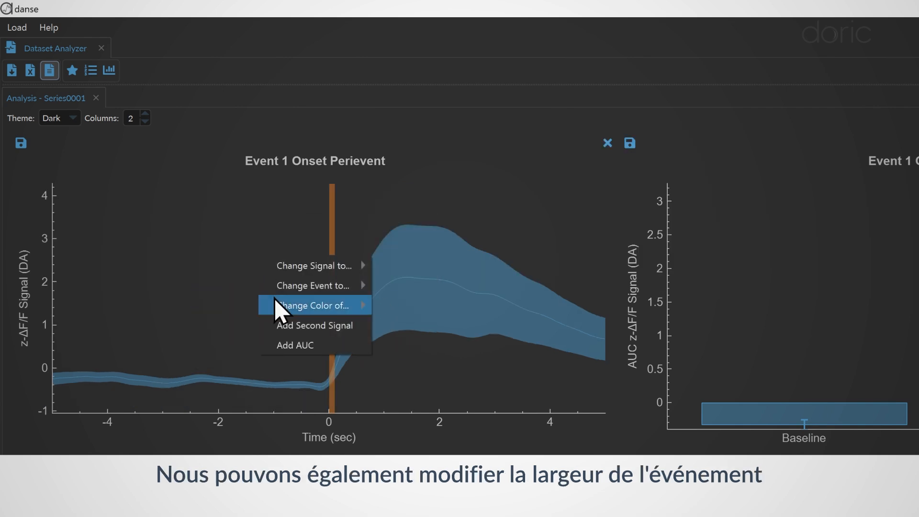
mouse_move(307, 308)
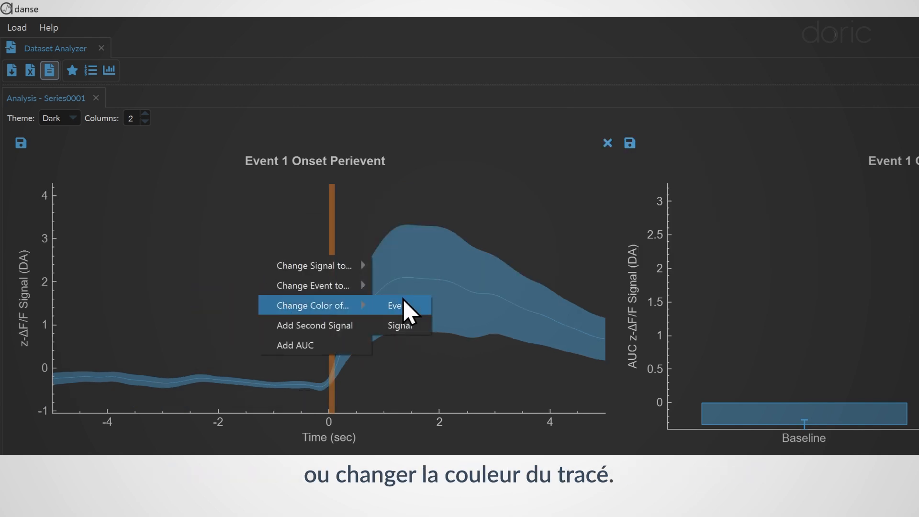
click(408, 306)
click(436, 336)
click(827, 404)
right_click(231, 241)
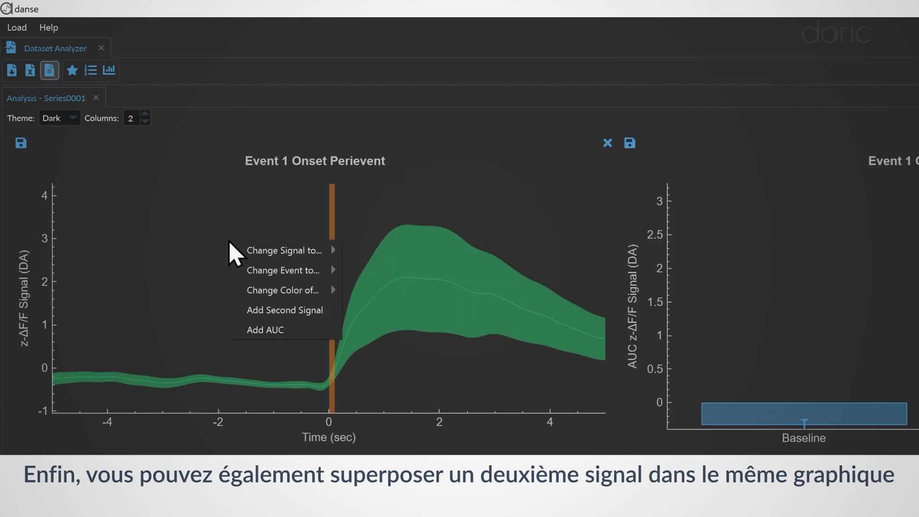
click(260, 310)
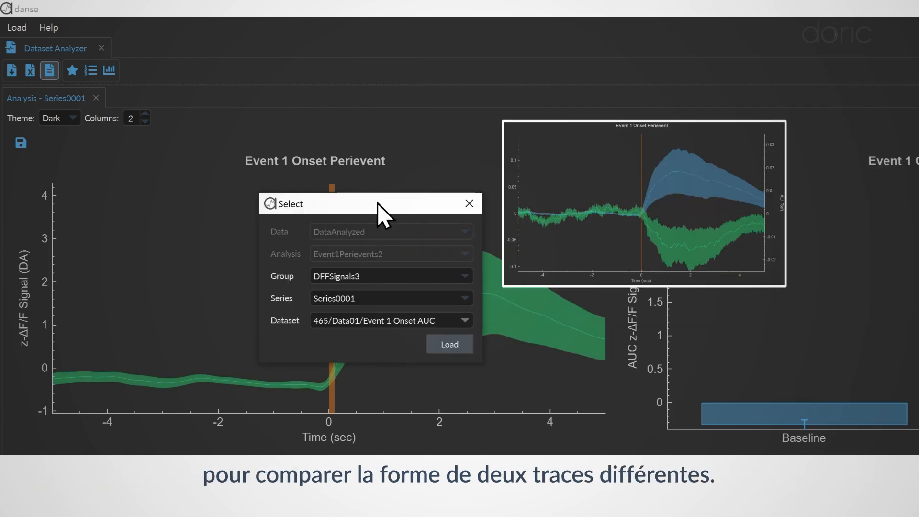
click(469, 204)
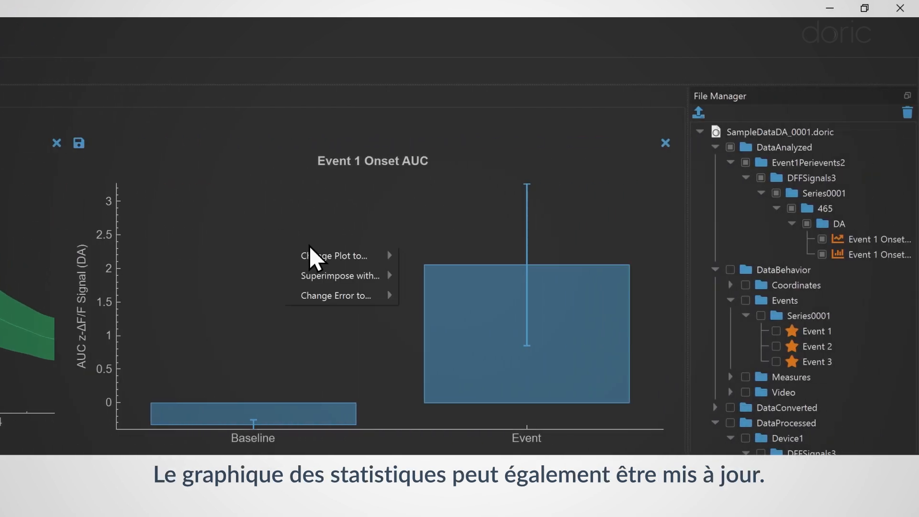
- Display the Event 1 Onset AUC plot as multiple lines, a scatter plot, and a box plot in turn
mouse_move(328, 257)
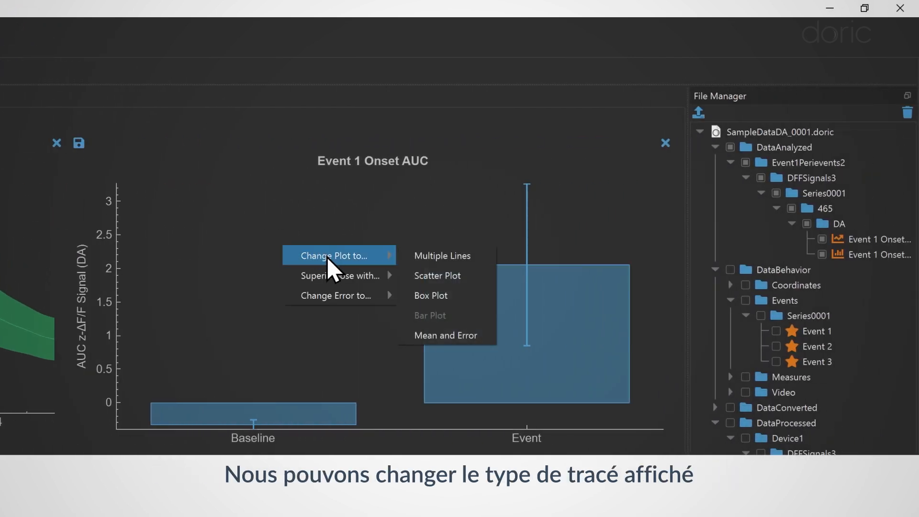
click(429, 258)
right_click(246, 226)
mouse_move(300, 236)
click(401, 256)
right_click(280, 230)
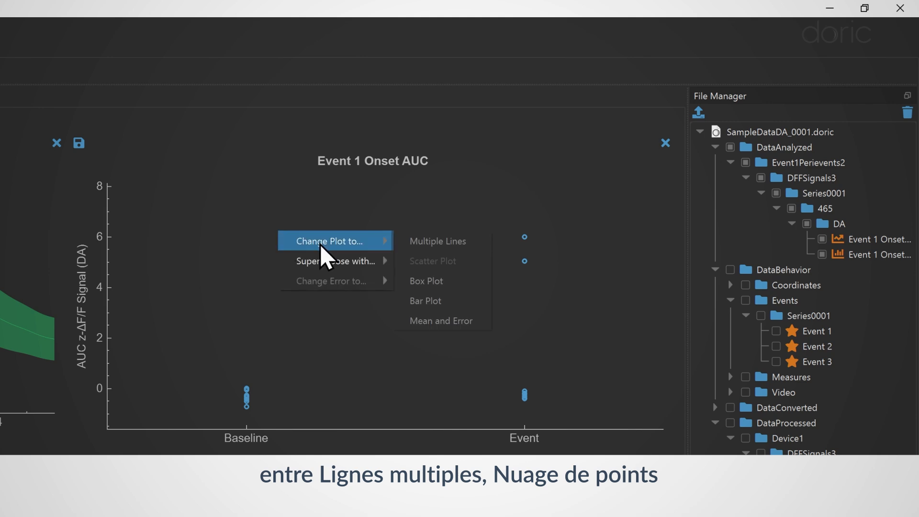
click(412, 285)
- Change the Event 1 Onset AUC plot to Mean and Error and try superimposing a scatter plot on it
right_click(263, 243)
click(420, 334)
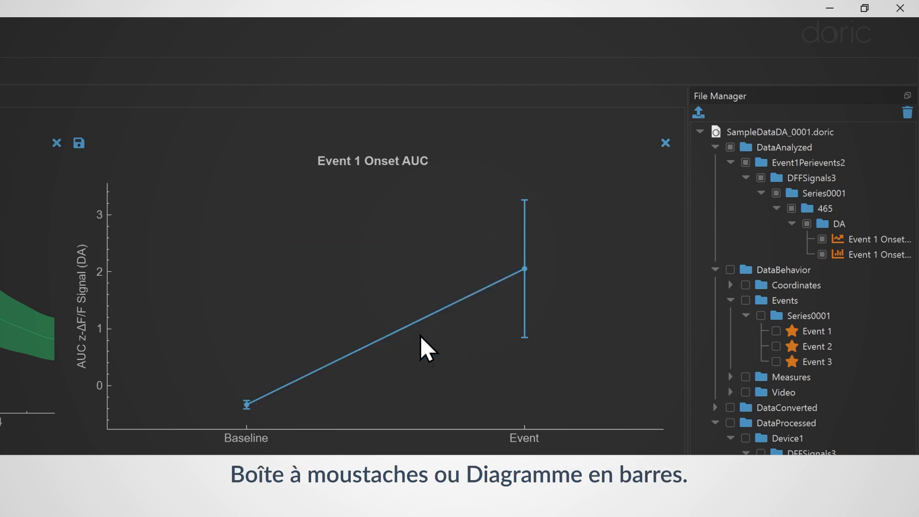
right_click(334, 242)
mouse_move(405, 280)
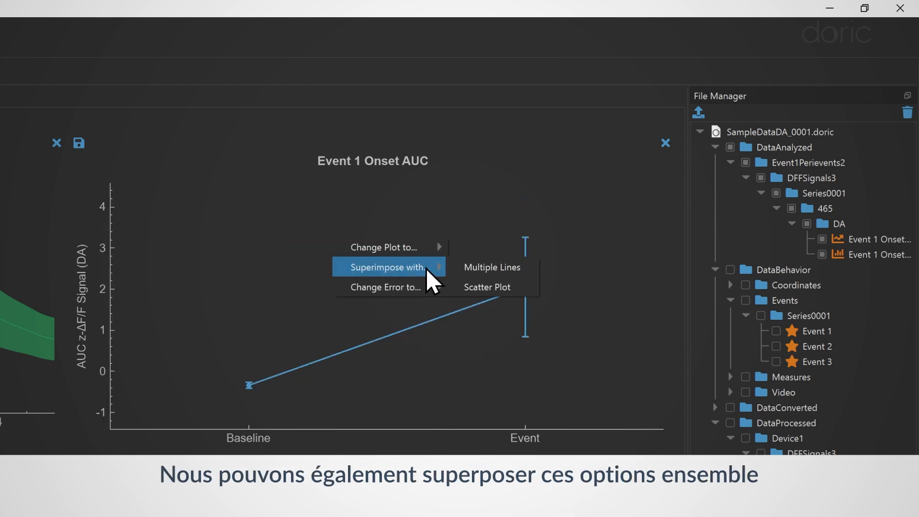
click(472, 283)
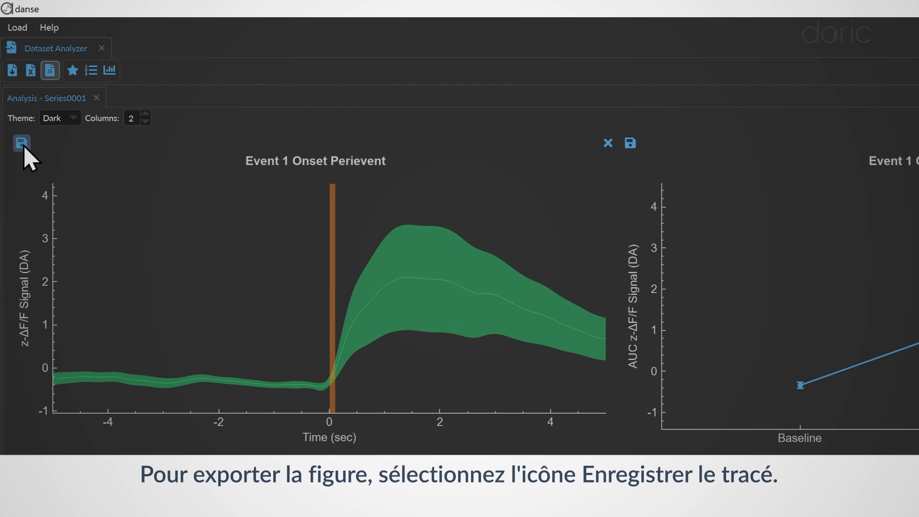
- Start saving the Event 1 Onset Perievent plot and change its event marker color to magenta for the export
click(22, 143)
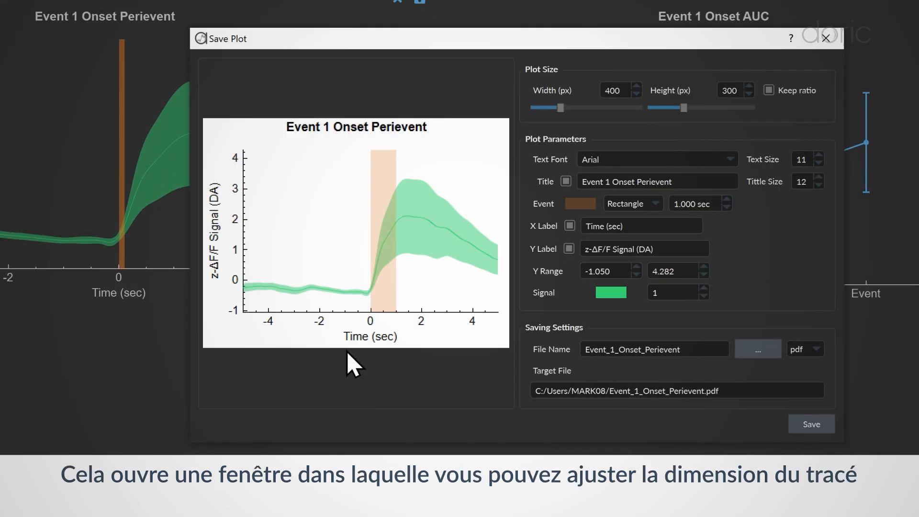
click(581, 204)
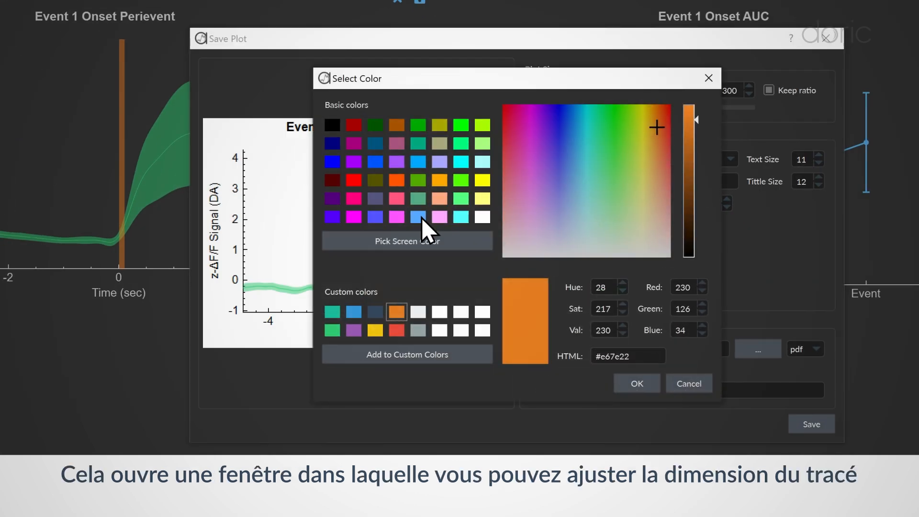
click(354, 217)
click(635, 384)
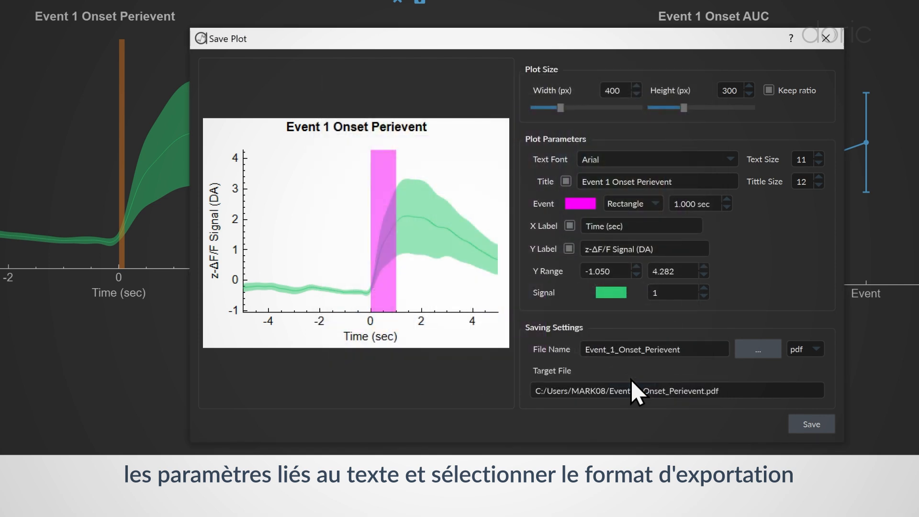
- Set the export format to png and save the Event 1 Onset Perievent plot
click(811, 348)
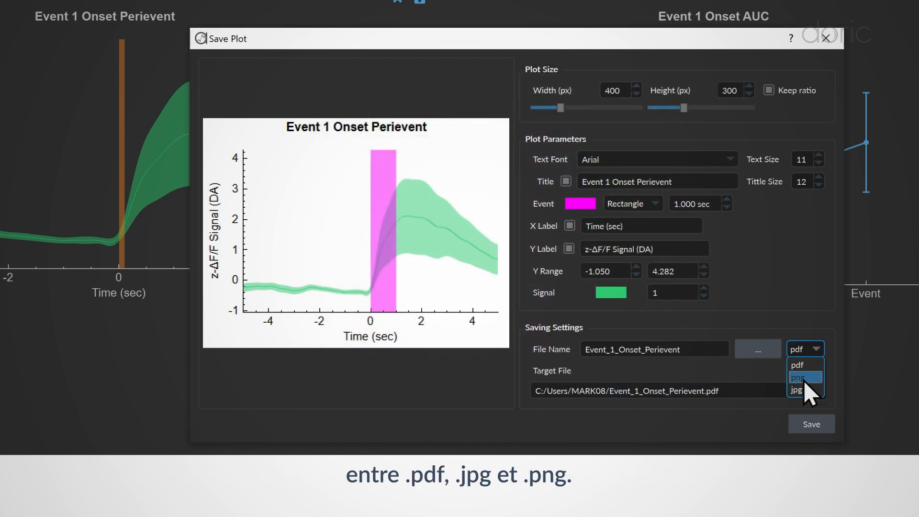
click(803, 378)
click(811, 424)
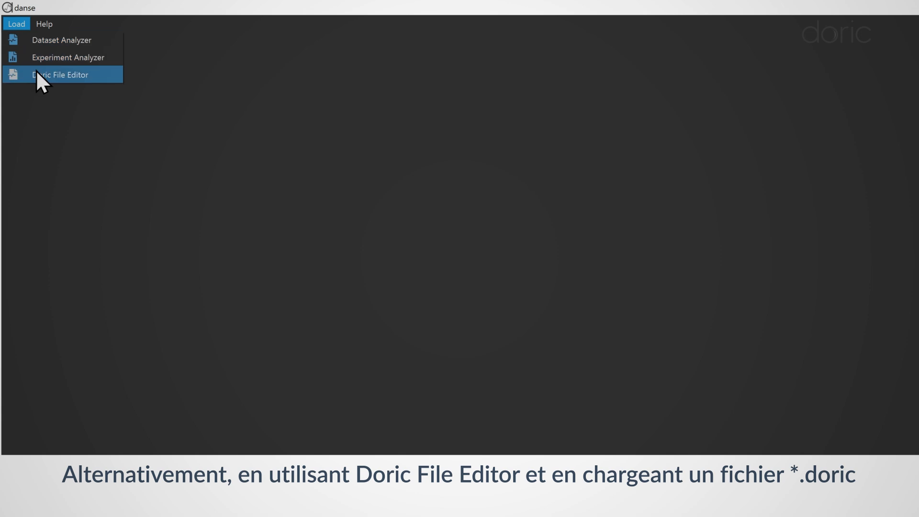
- Load SampleDataDA_0001.doric in the Doric File Editor and export its data as a .csv file
click(37, 74)
click(27, 60)
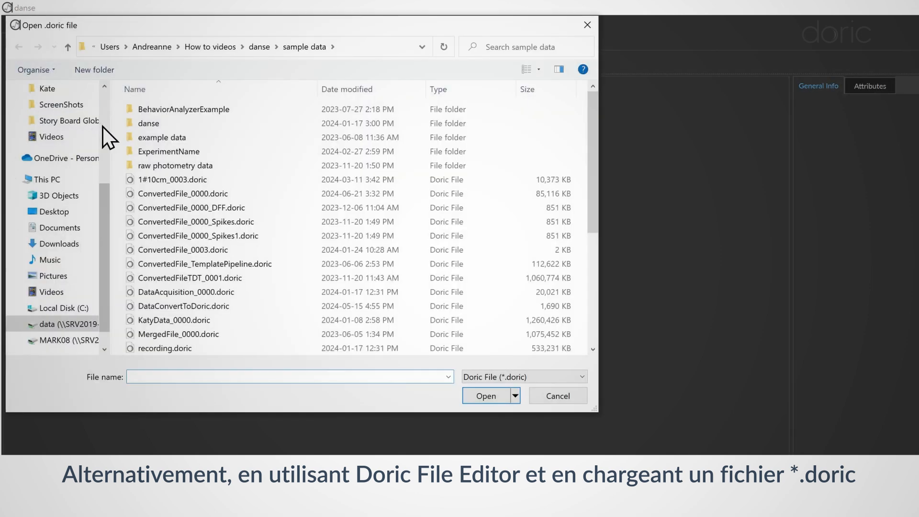
click(232, 193)
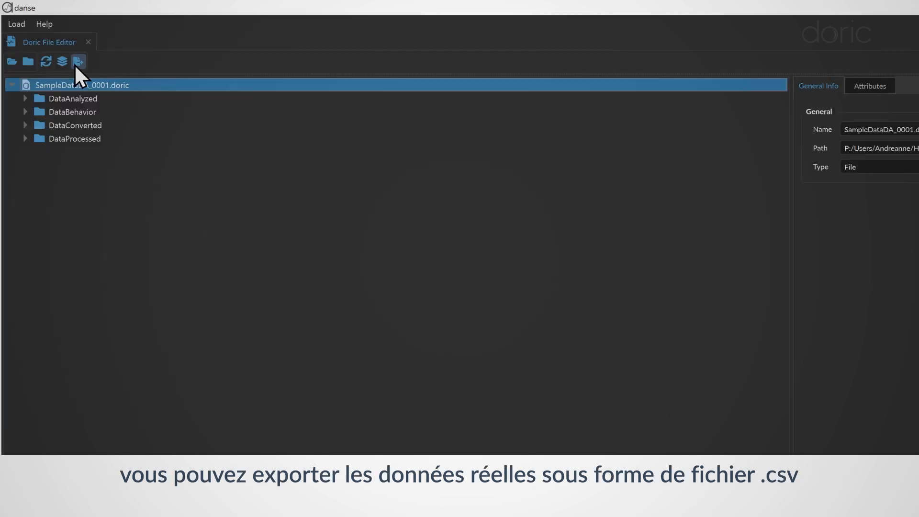
click(75, 63)
click(531, 370)
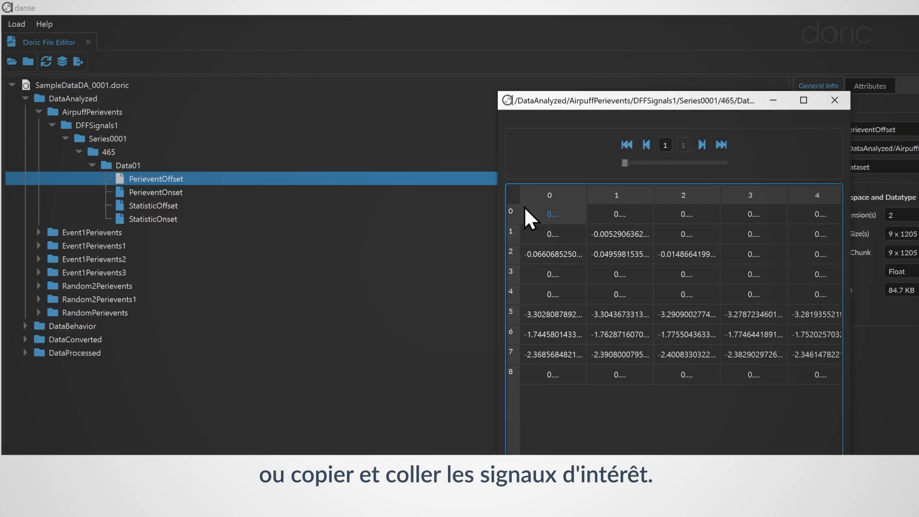
- Select all values in the PerieventOffset dataset table under AirpuffPerievents and copy them
drag(529, 214, 561, 376)
right_click(577, 276)
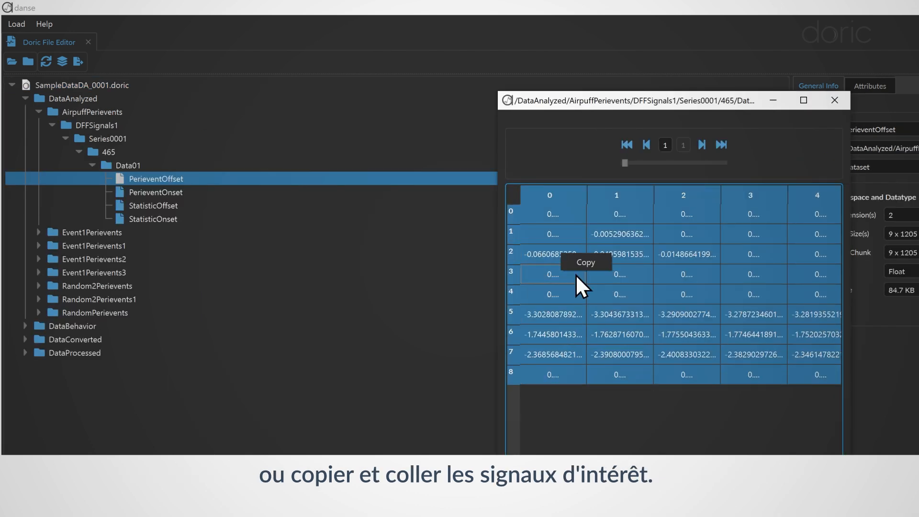